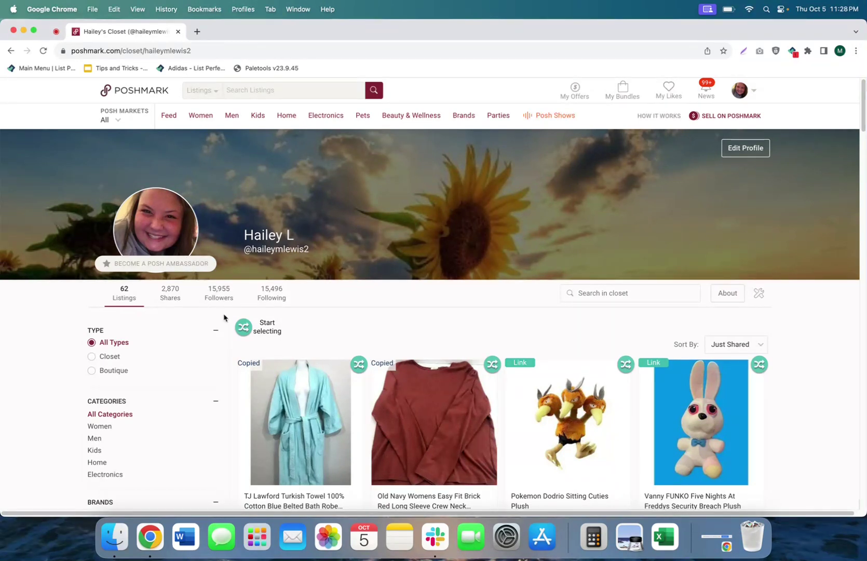
scroll(257, 321, down, 1)
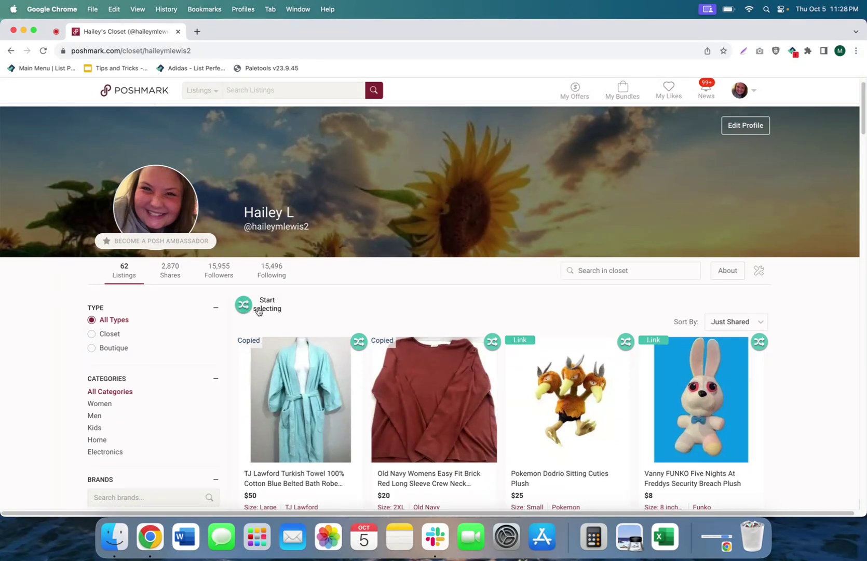
- Select the first closet listings, from the Dodrio plush through the Lane Bryant jean shorts
click(249, 311)
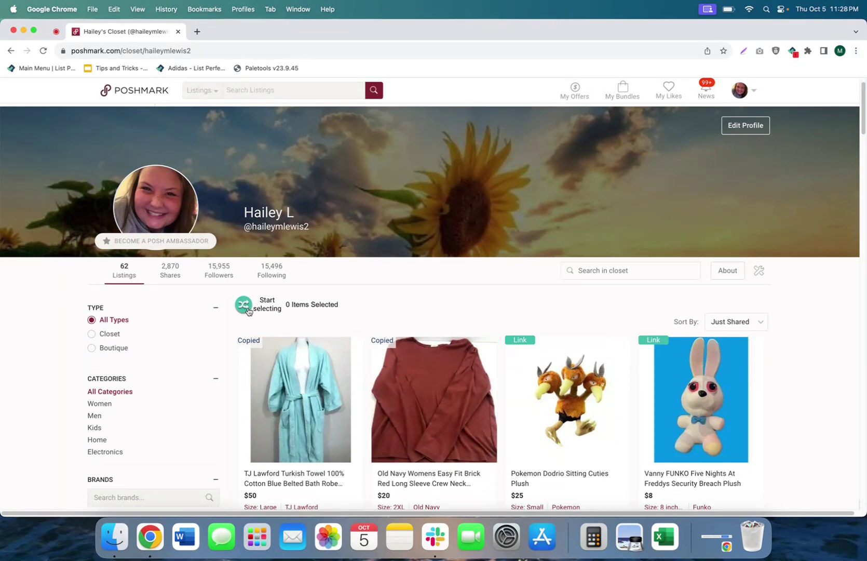
scroll(520, 316, down, 4)
click(576, 313)
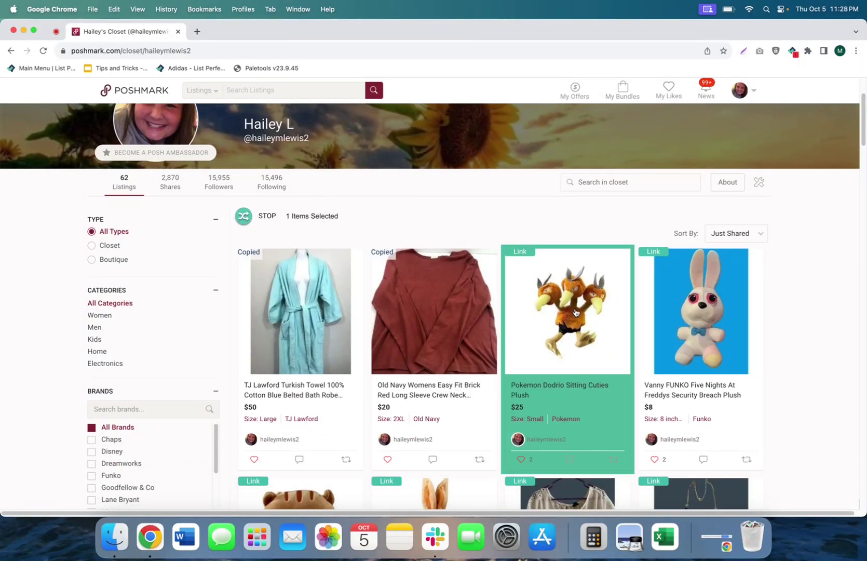
click(670, 312)
scroll(670, 312, down, 5)
click(674, 249)
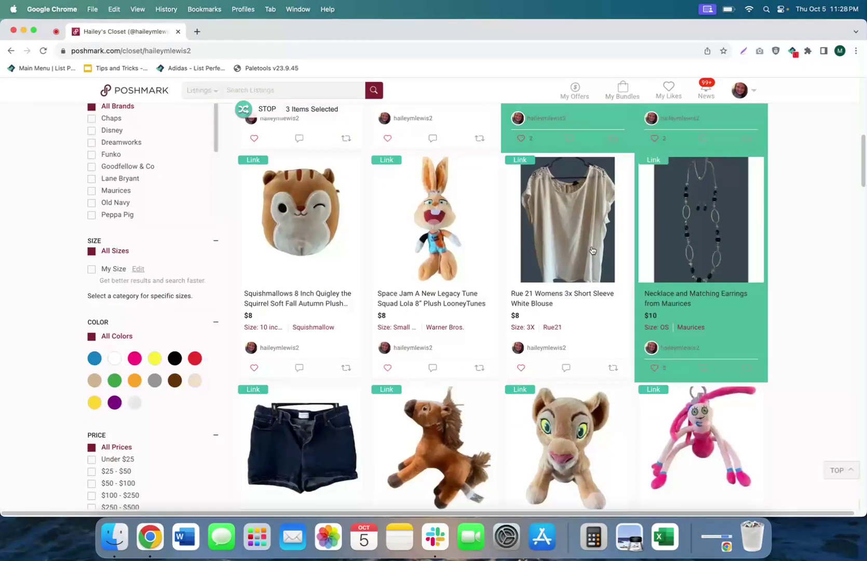
click(593, 252)
click(400, 253)
click(316, 296)
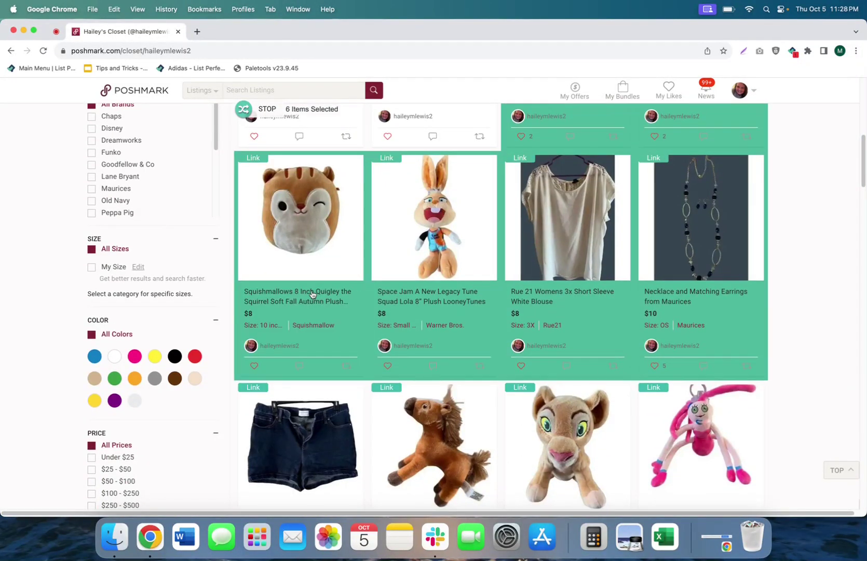
click(309, 303)
scroll(310, 302, down, 5)
- Select the remaining listings through the bridesmaid dress and open crosslisting options for all 15
click(312, 221)
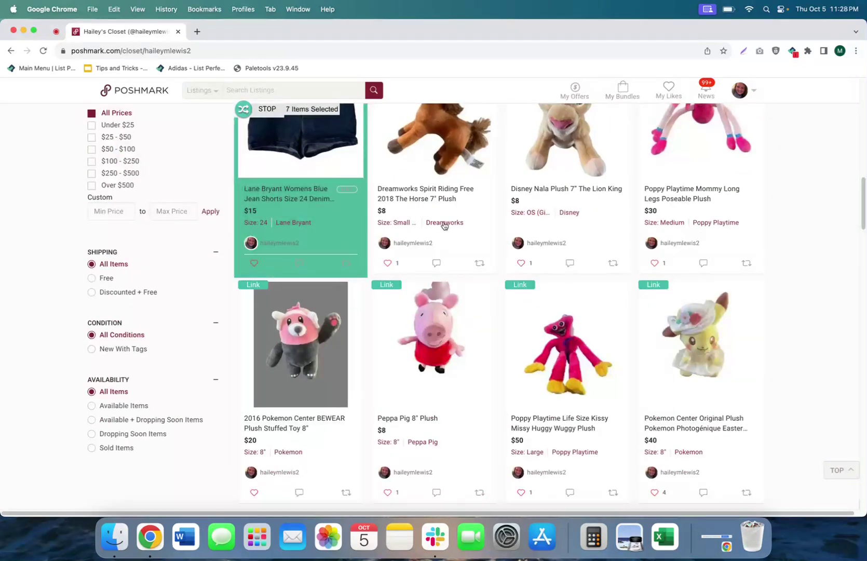
click(441, 224)
click(687, 226)
click(698, 308)
click(505, 333)
click(410, 365)
scroll(410, 364, down, 5)
click(339, 318)
click(431, 335)
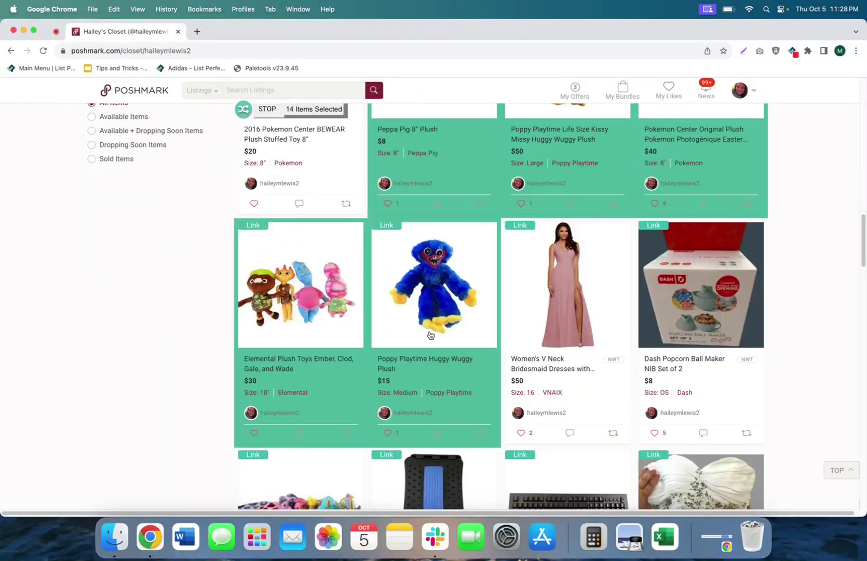
click(542, 336)
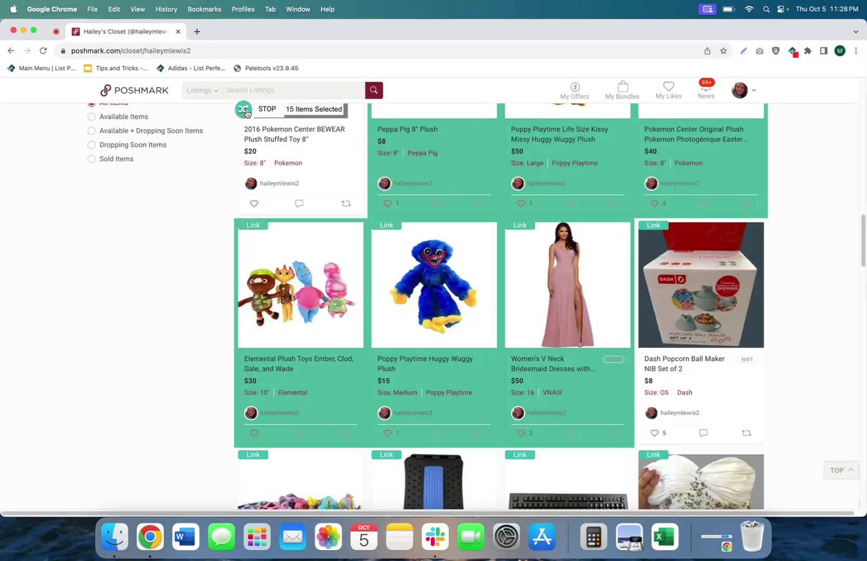
click(249, 113)
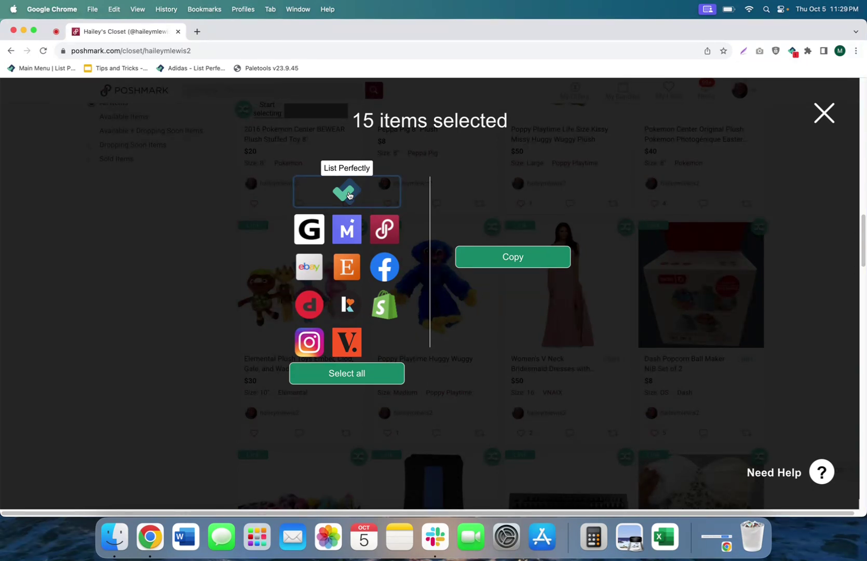
- Choose List Perfectly as the destination and copy the 15 listings over
click(348, 195)
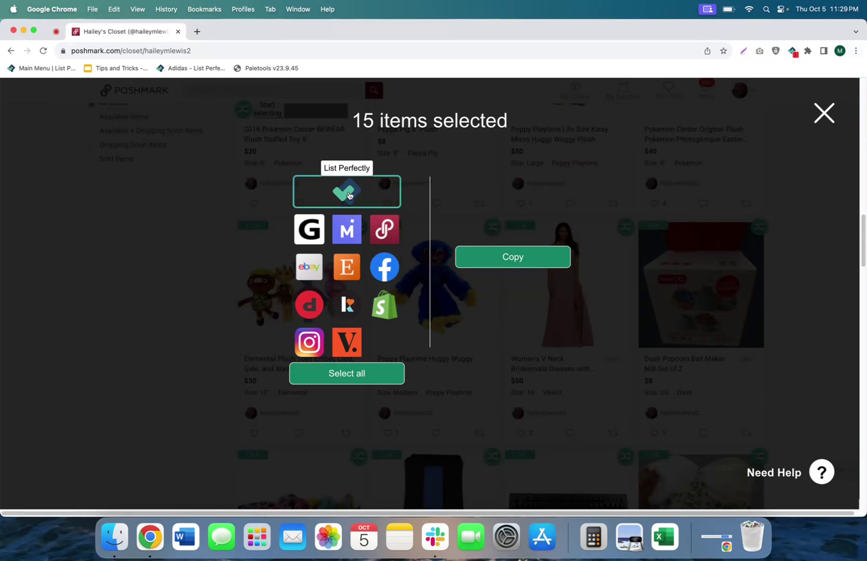
click(515, 265)
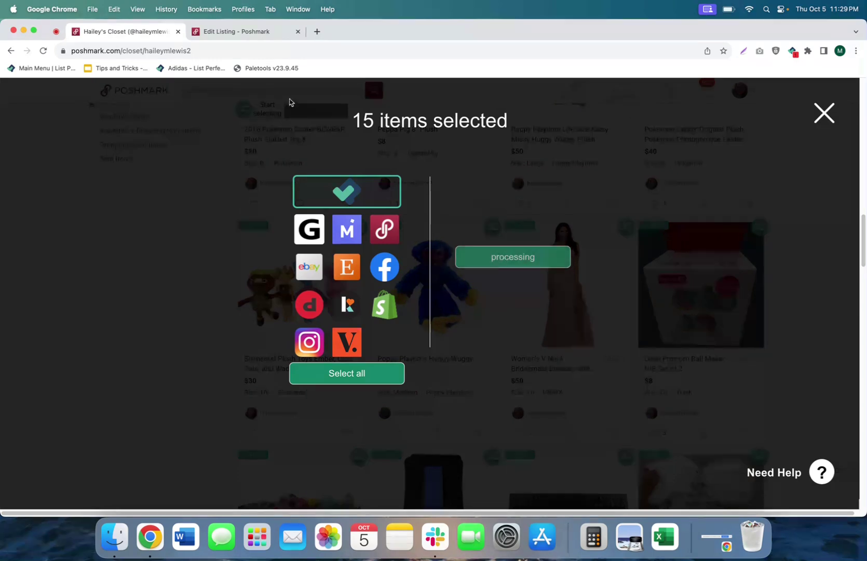
- Switch to the new Edit Listing tab so the Dodrio plush import saves
click(227, 31)
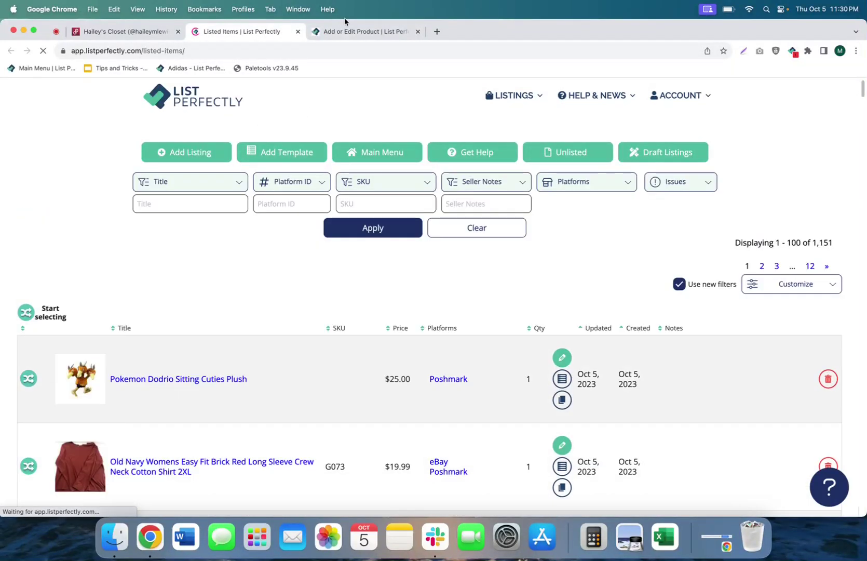
- Visit each import tab so the Vanny plush, Maurices necklace and Rue 21 blouse imports save
click(344, 31)
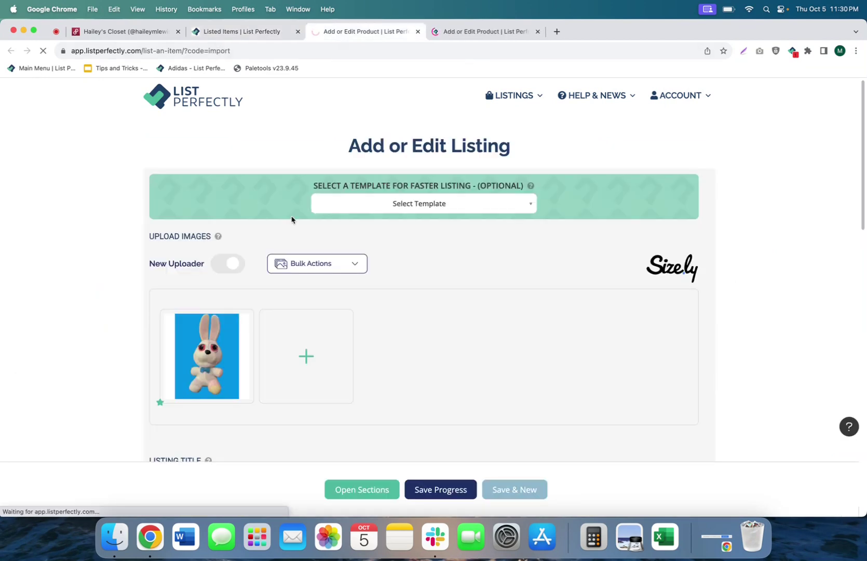
scroll(292, 219, down, 5)
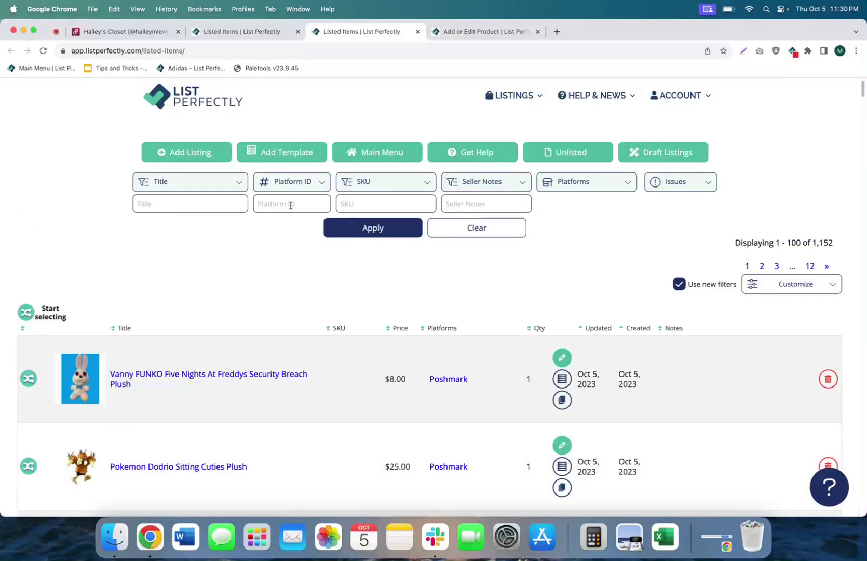
click(443, 34)
scroll(481, 176, down, 2)
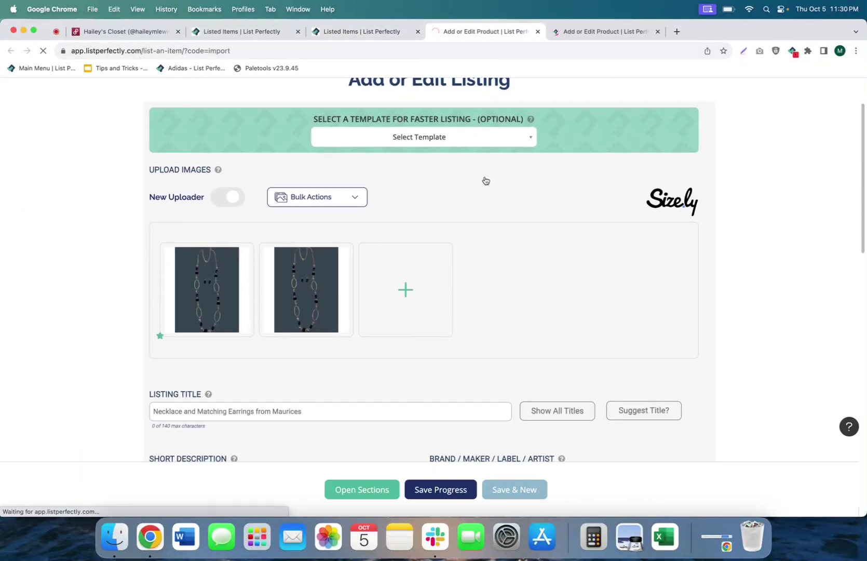
scroll(484, 180, down, 1)
scroll(494, 189, down, 1)
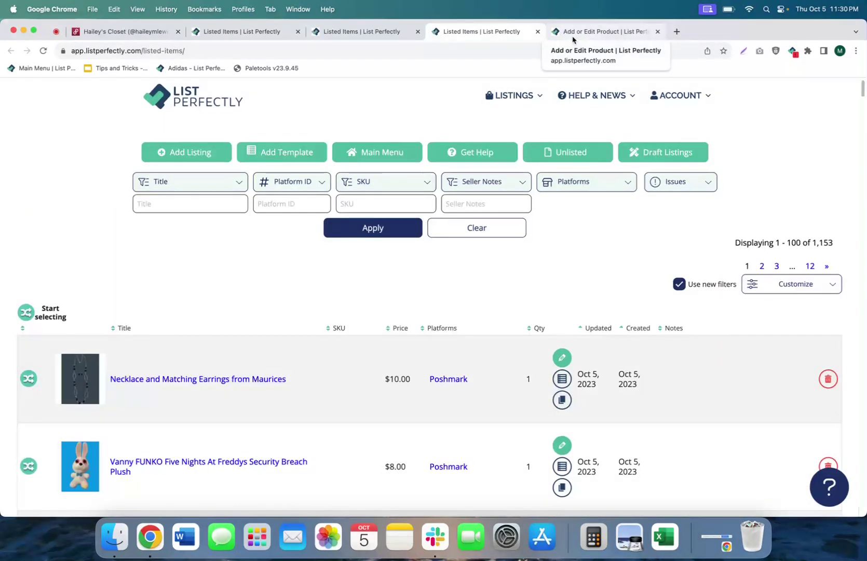
click(573, 35)
scroll(534, 261, down, 2)
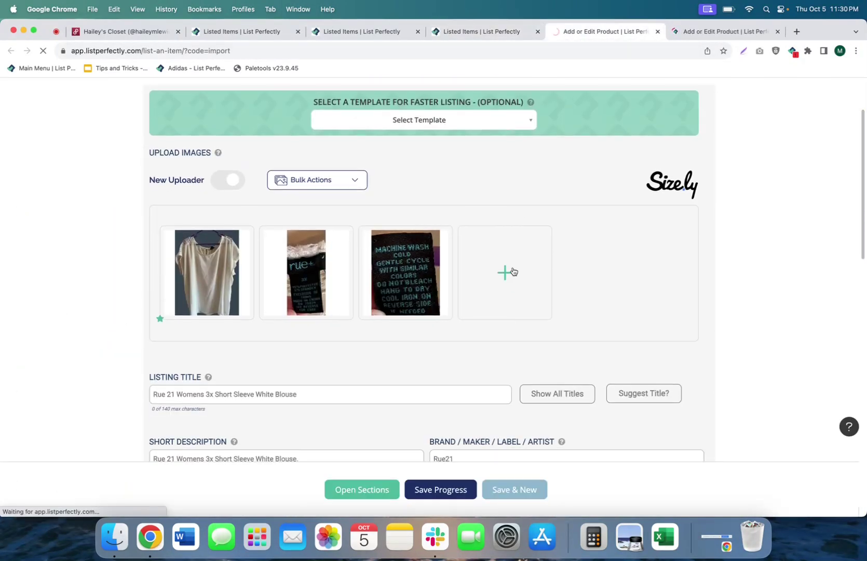
scroll(507, 271, down, 3)
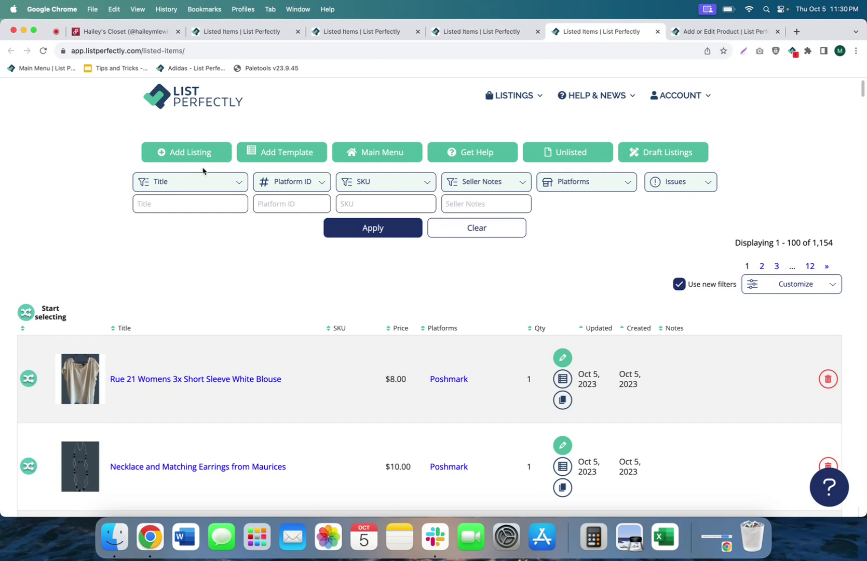
click(131, 36)
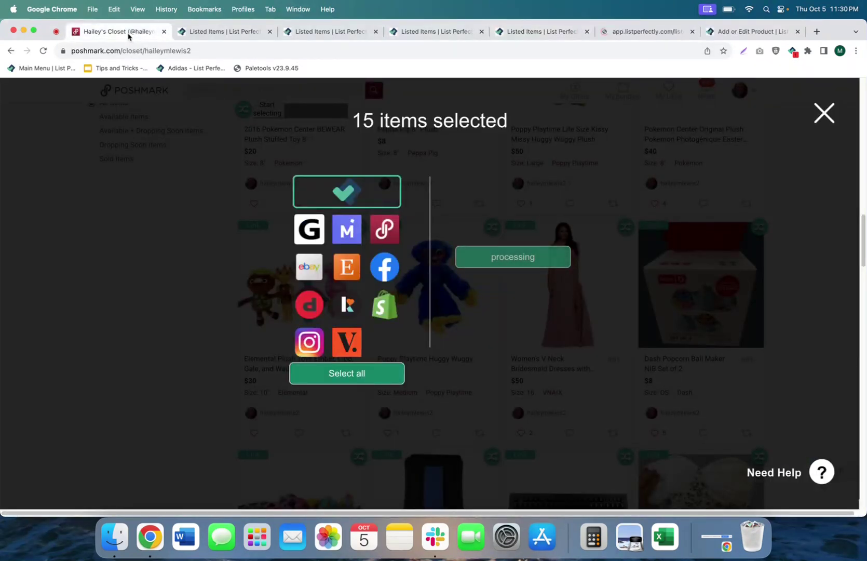
- Bring up the Hailey's Closet tab menu with Close Tabs to the Right
right_click(128, 33)
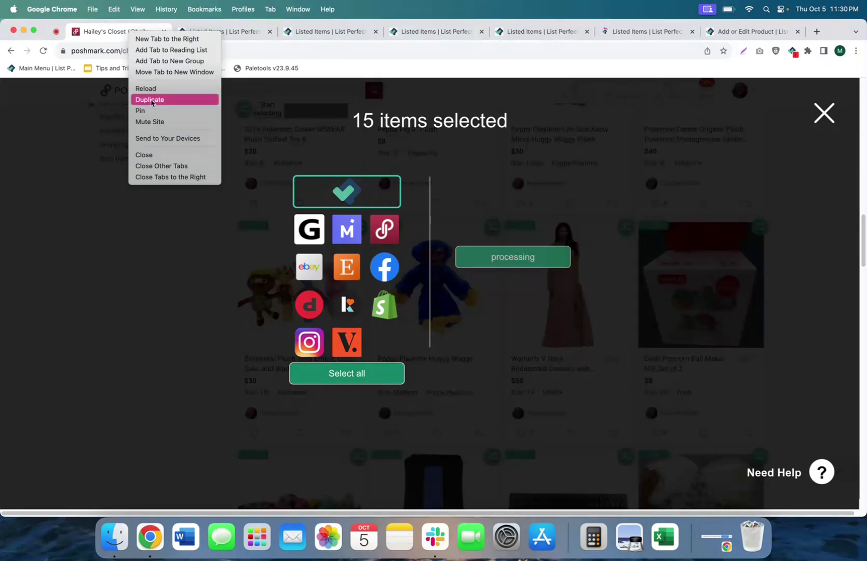